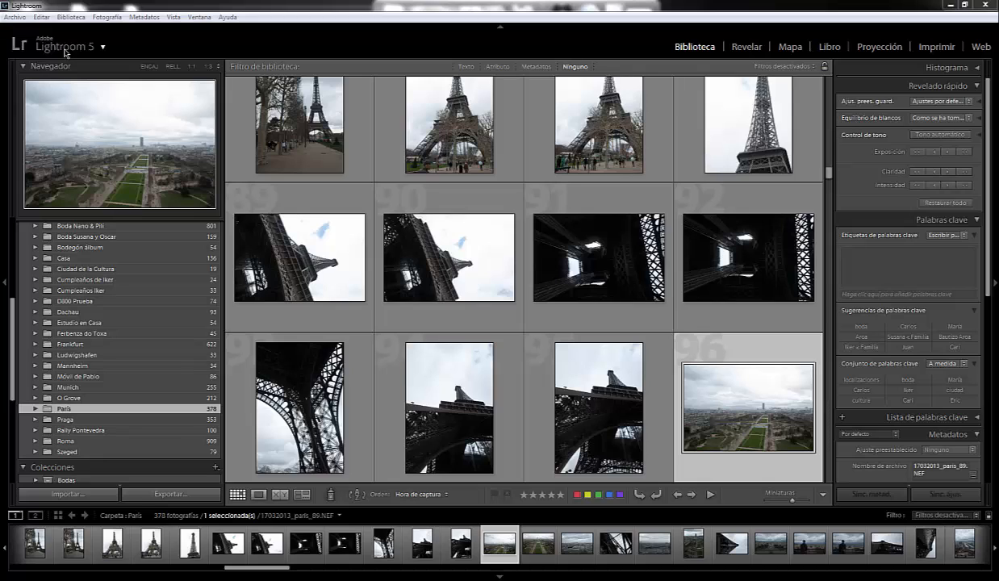
# - Open the identity plate configuration and set the identity plate type to Personalizada
pyautogui.click(39, 17)
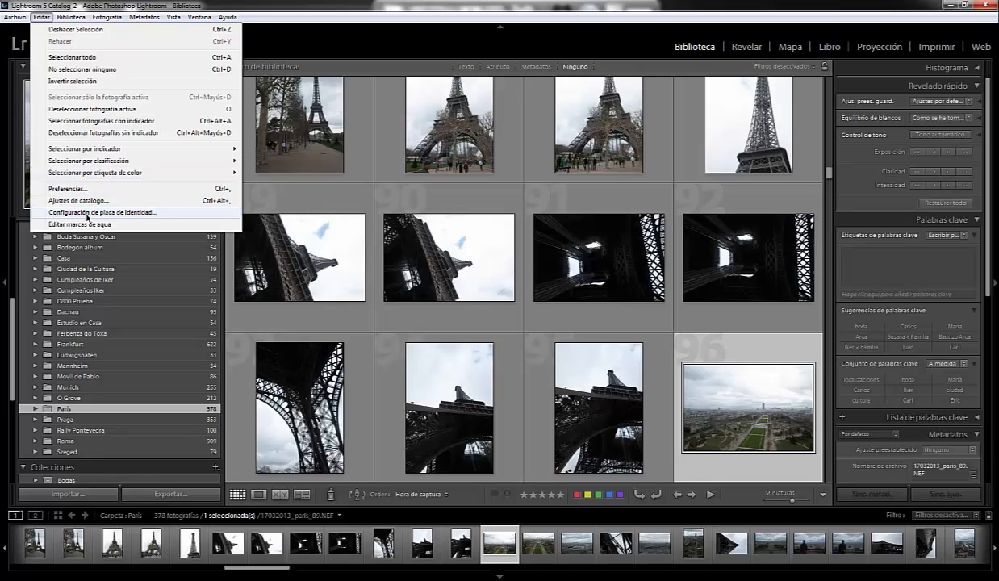
pyautogui.click(88, 213)
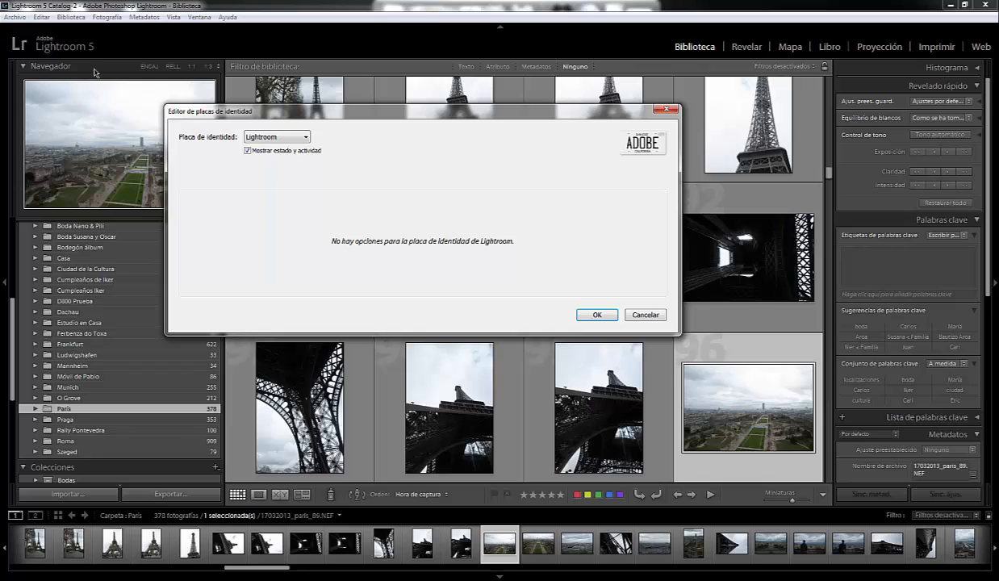
pyautogui.click(305, 139)
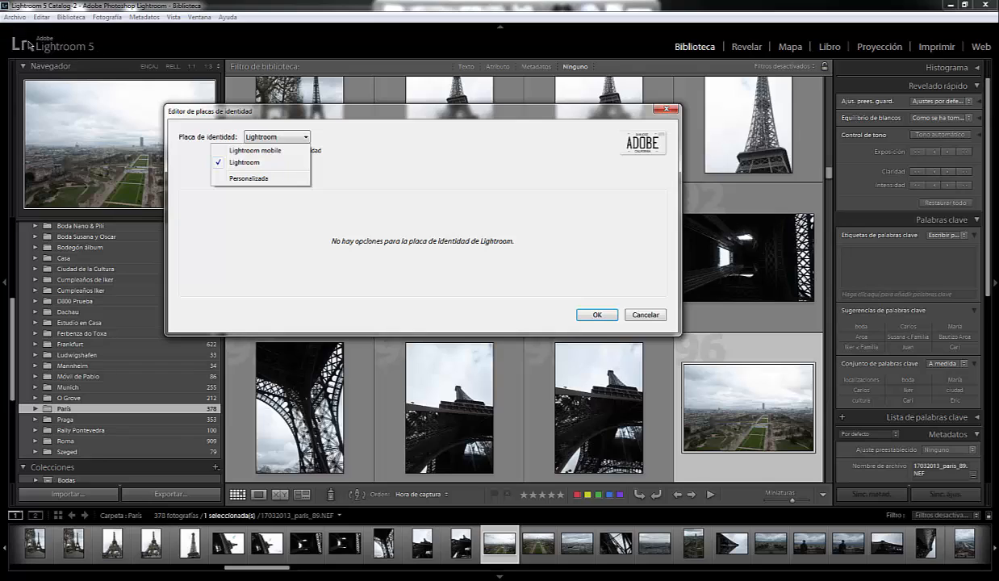
pyautogui.click(243, 151)
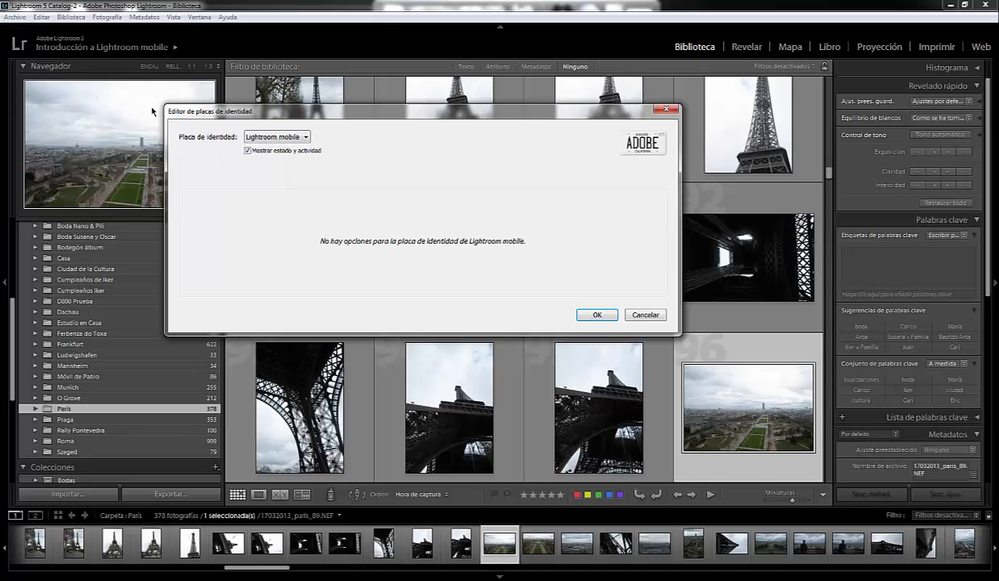
pyautogui.click(304, 138)
pyautogui.click(247, 177)
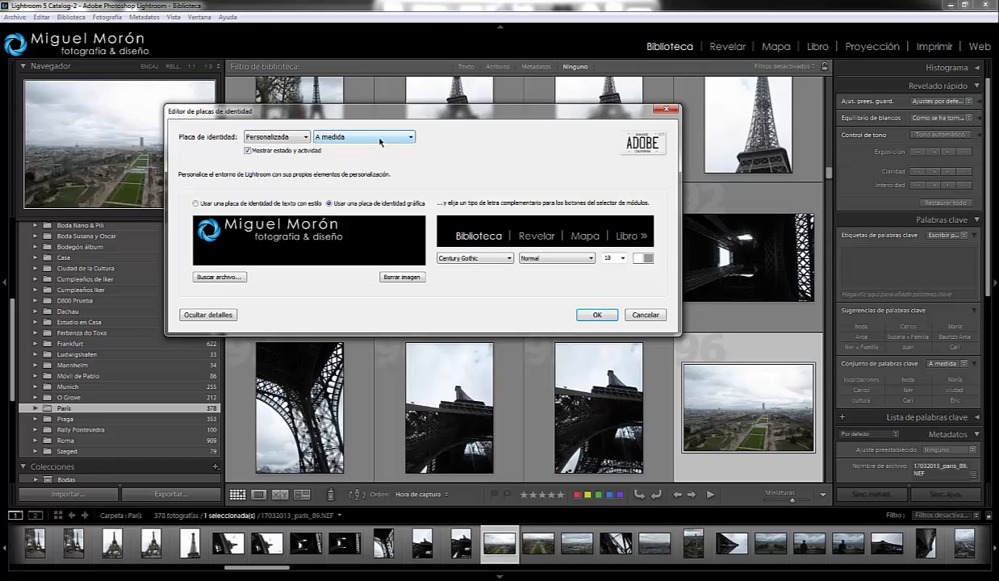
pyautogui.click(411, 138)
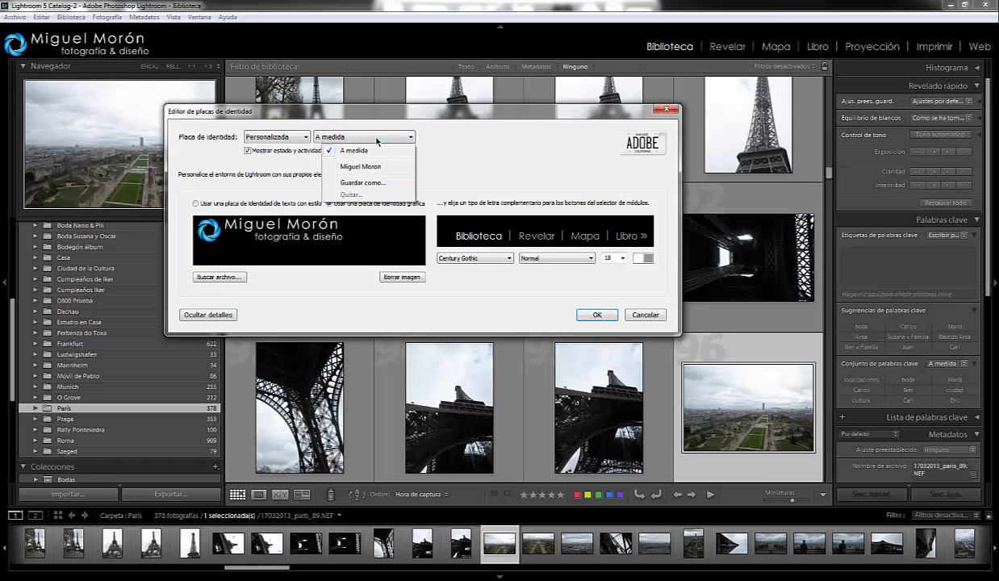
pyautogui.click(368, 186)
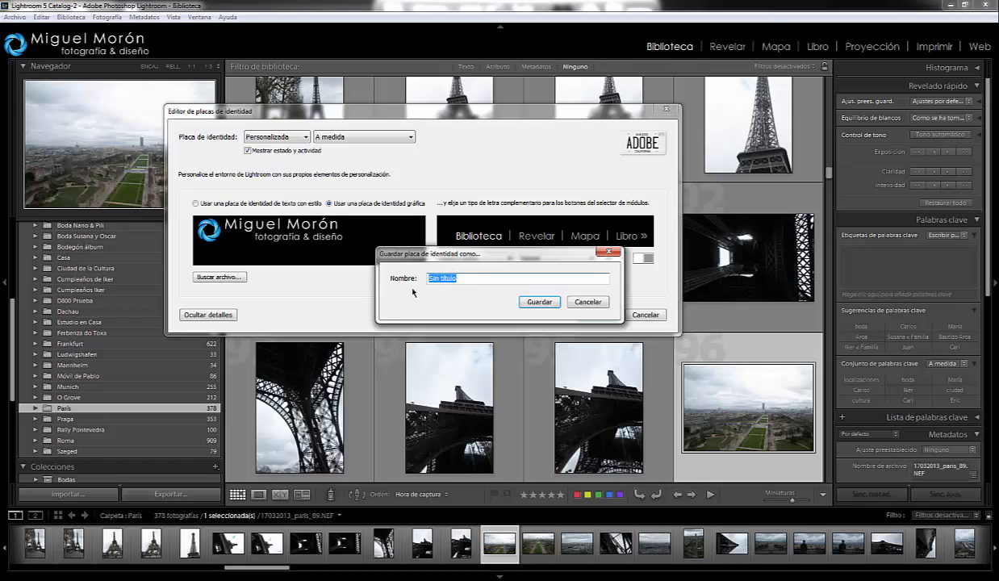
pyautogui.click(571, 302)
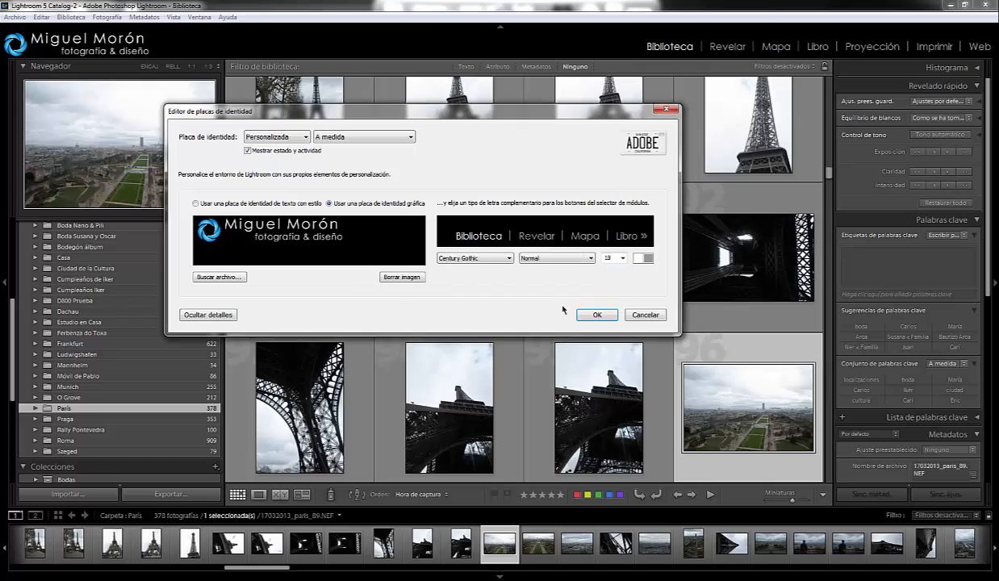
pyautogui.click(412, 139)
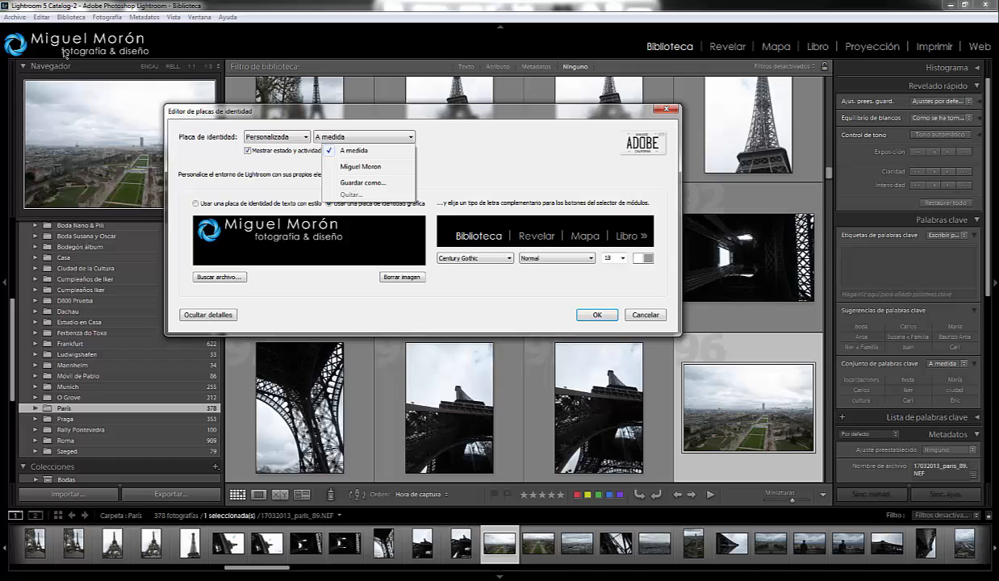
pyautogui.click(480, 167)
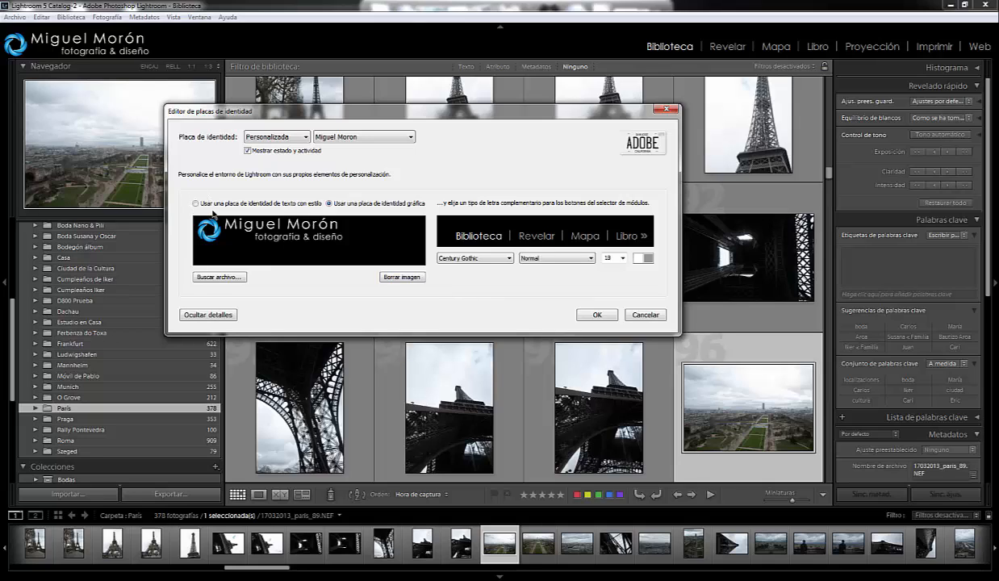
# - Switch to a styled text identity plate and replace its text with ESTUDIO FOTOGRÁFICO
pyautogui.click(196, 205)
pyautogui.click(307, 225)
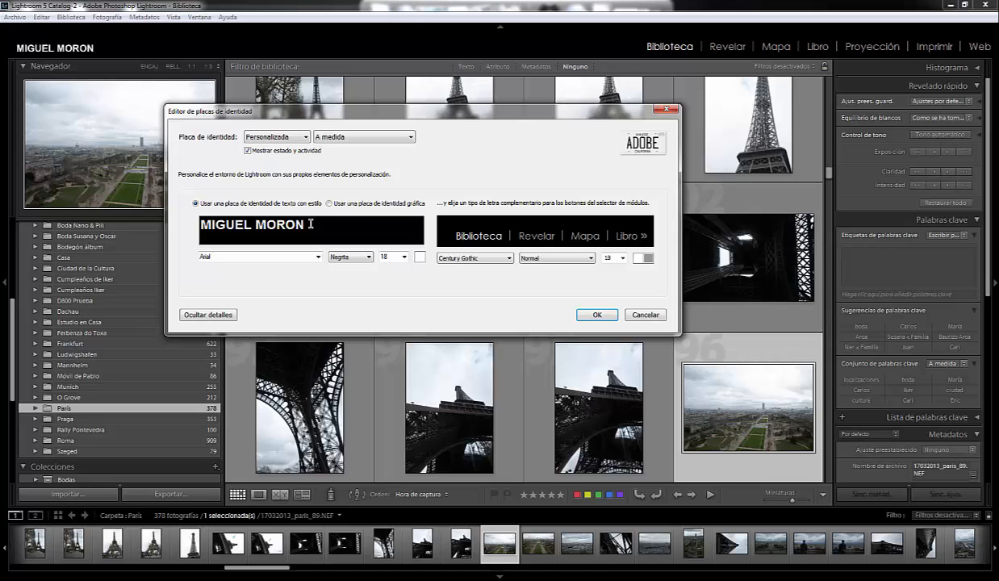
pyautogui.press('BackSpace')
pyautogui.press('BackSpace')
pyautogui.press('BackSpace')
pyautogui.press('BackSpace')
pyautogui.press('BackSpace')
pyautogui.press('BackSpace')
pyautogui.press('BackSpace')
pyautogui.press('BackSpace')
pyautogui.press('BackSpace')
pyautogui.press('BackSpace')
pyautogui.press('BackSpace')
pyautogui.press('BackSpace')
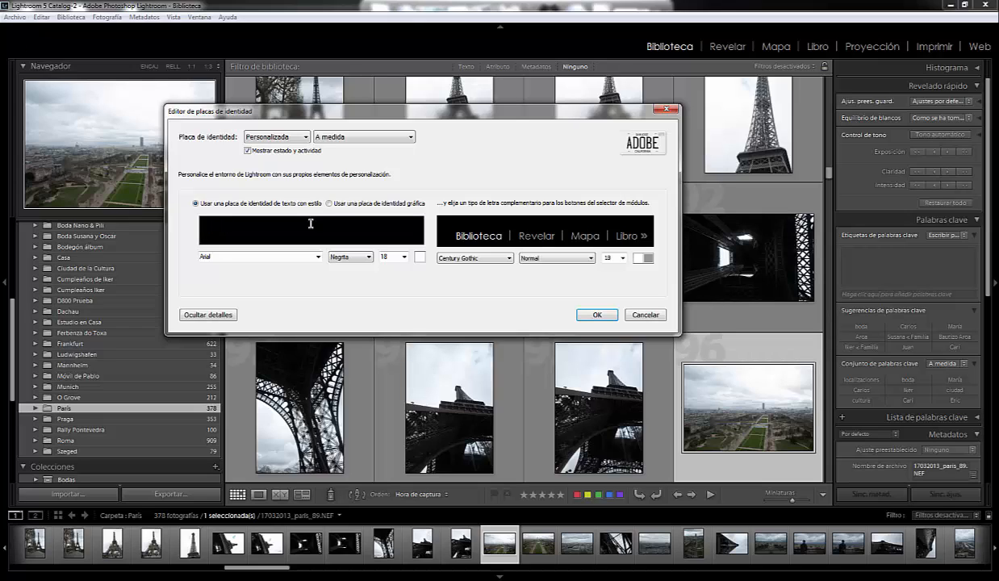
pyautogui.write('ESTUDIO')
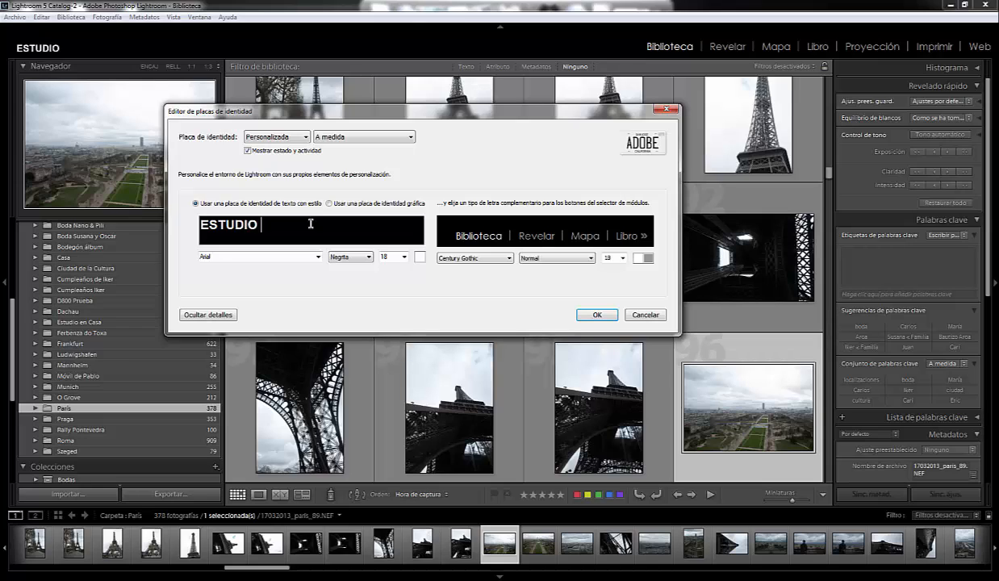
pyautogui.write(' FOTOGR')
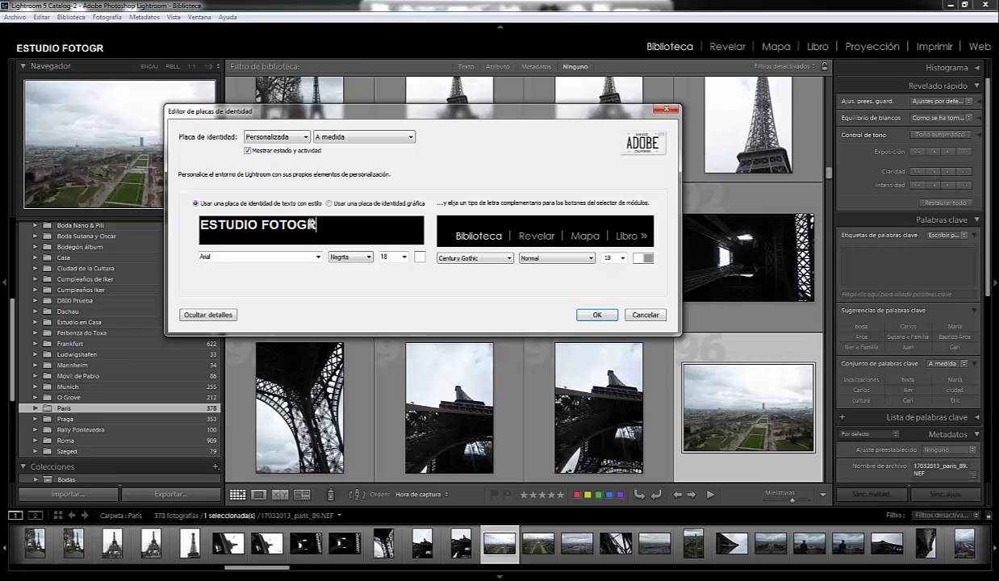
pyautogui.write('ÁFICO')
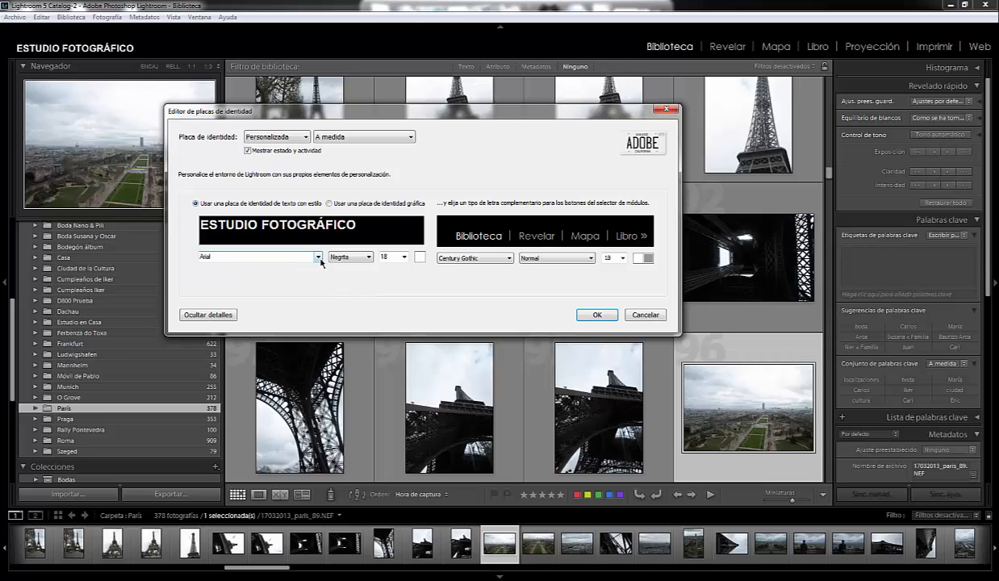
# - Set the font of the whole identity plate text to Baskerville Old Face
pyautogui.hotkey('shift', 'Left')
pyautogui.hotkey('shift', 'Left')
pyautogui.hotkey('shift', 'Left')
pyautogui.hotkey('shift', 'Left')
pyautogui.hotkey('shift', 'Left')
pyautogui.hotkey('shift', 'Left')
pyautogui.hotkey('shift', 'Left')
pyautogui.hotkey('shift', 'Left')
pyautogui.hotkey('shift', 'Left')
pyautogui.hotkey('shift', 'Left')
pyautogui.hotkey('shift', 'Left')
pyautogui.hotkey('shift', 'Left')
pyautogui.hotkey('shift', 'Left')
pyautogui.hotkey('shift', 'Left')
pyautogui.hotkey('shift', 'Left')
pyautogui.hotkey('shift', 'Left')
pyautogui.hotkey('shift', 'Left')
pyautogui.hotkey('shift', 'Left')
pyautogui.hotkey('shift', 'Left')
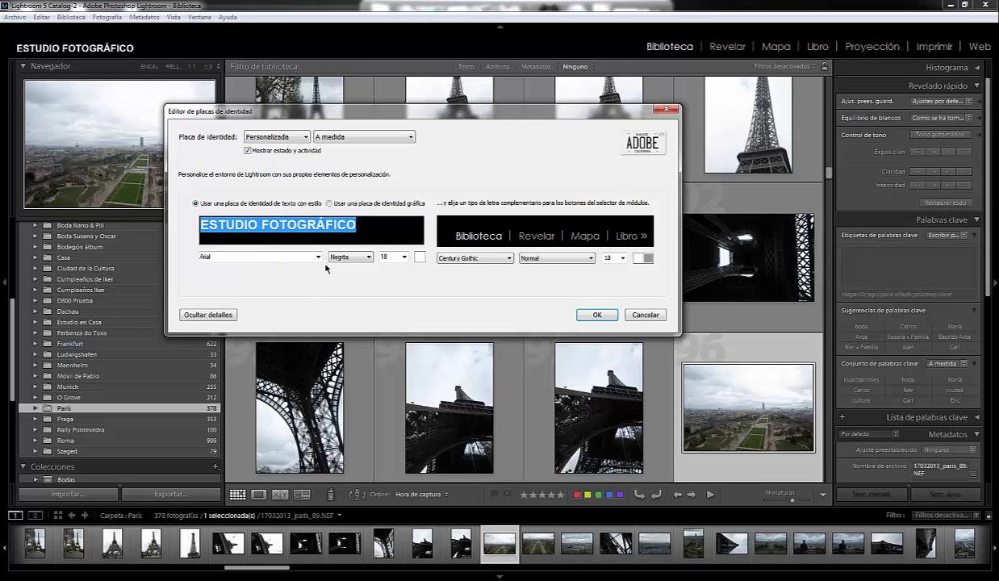
pyautogui.click(318, 257)
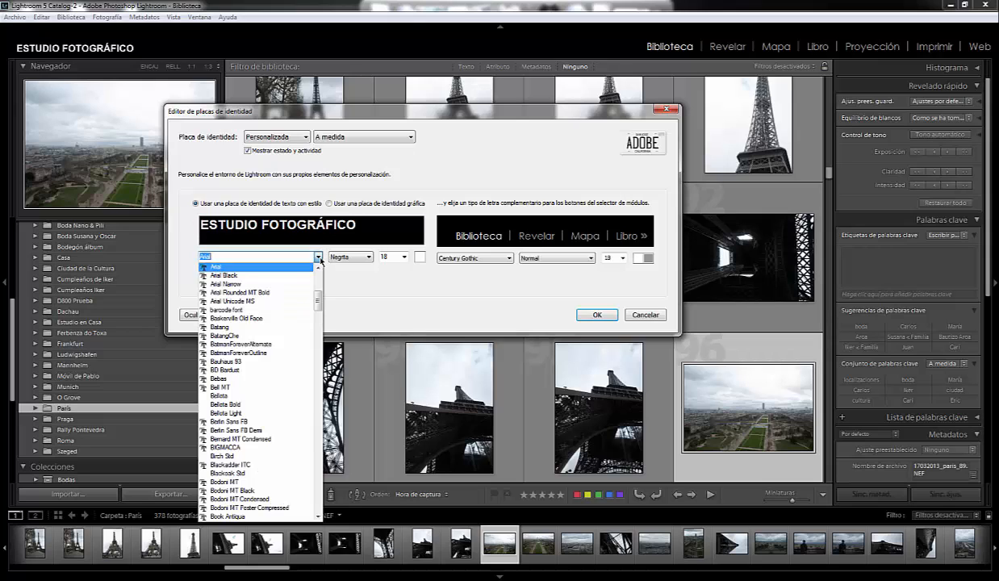
pyautogui.click(232, 318)
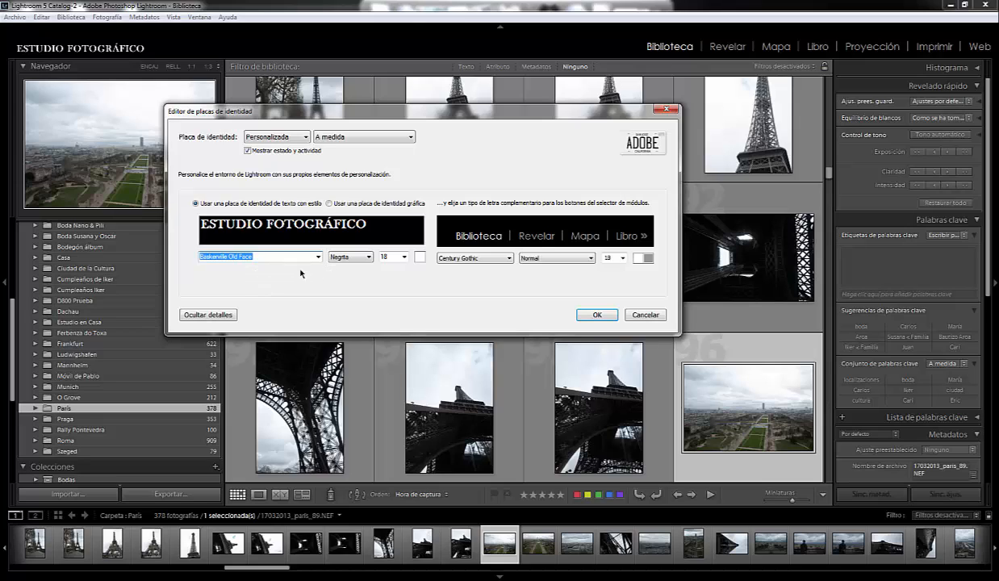
# - Set the font size of only the word FOTOGRÁFICO to 24
pyautogui.moveTo(363, 224); pyautogui.dragTo(274, 226)
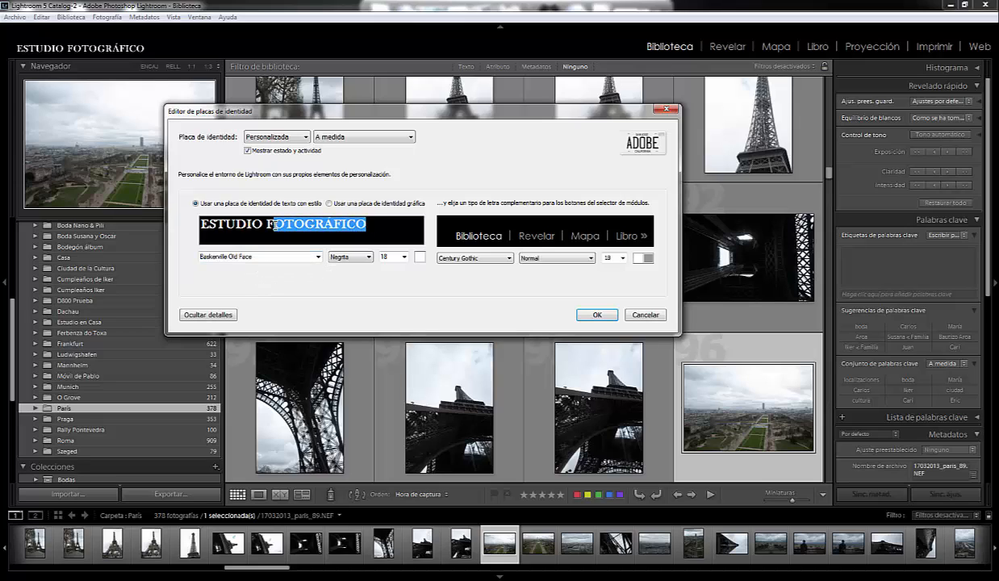
pyautogui.moveTo(364, 224); pyautogui.dragTo(262, 224)
pyautogui.click(404, 257)
pyautogui.click(404, 257)
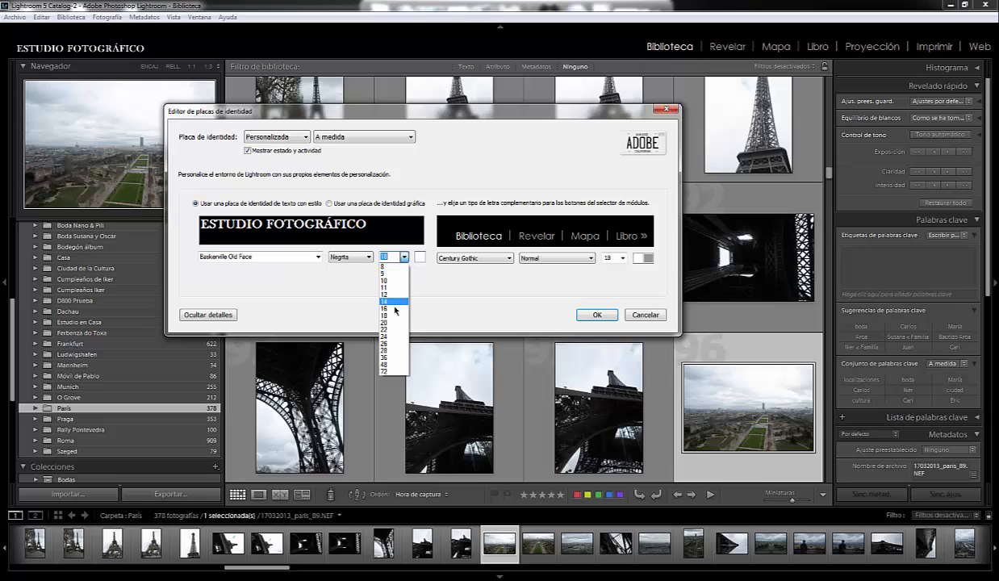
pyautogui.click(393, 336)
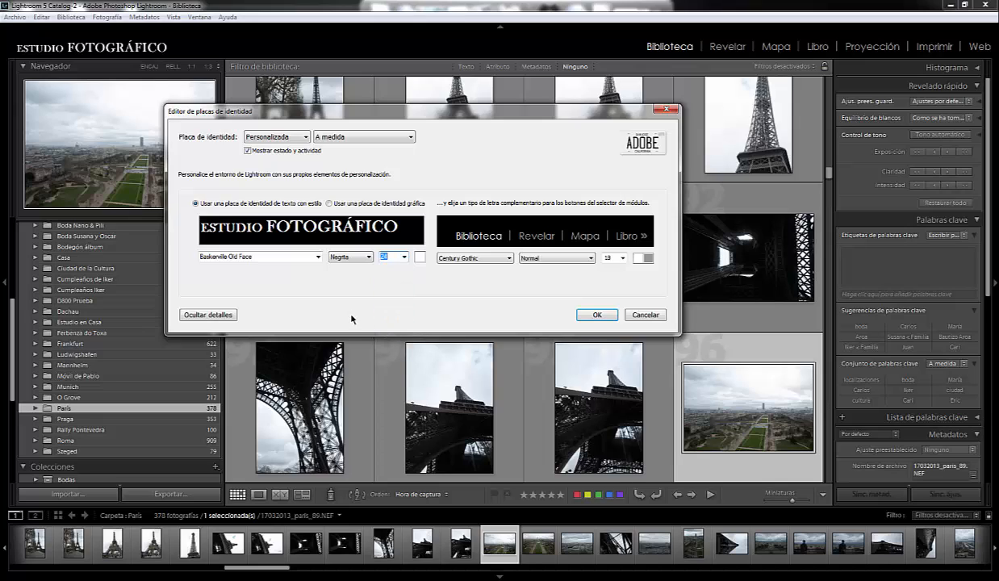
pyautogui.click(390, 225)
pyautogui.moveTo(391, 226); pyautogui.dragTo(262, 226)
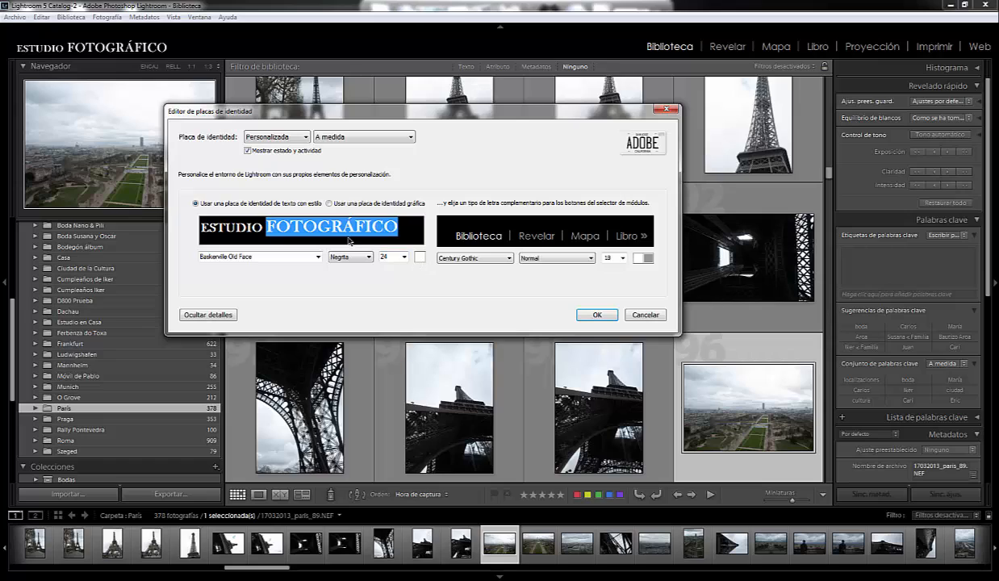
pyautogui.click(408, 227)
pyautogui.moveTo(408, 228); pyautogui.dragTo(264, 227)
pyautogui.click(419, 257)
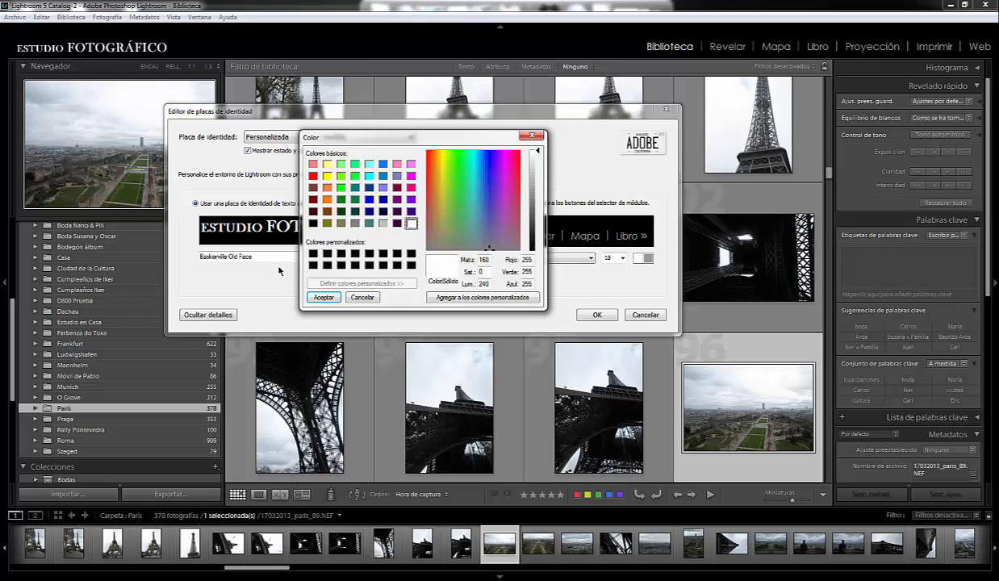
pyautogui.click(369, 300)
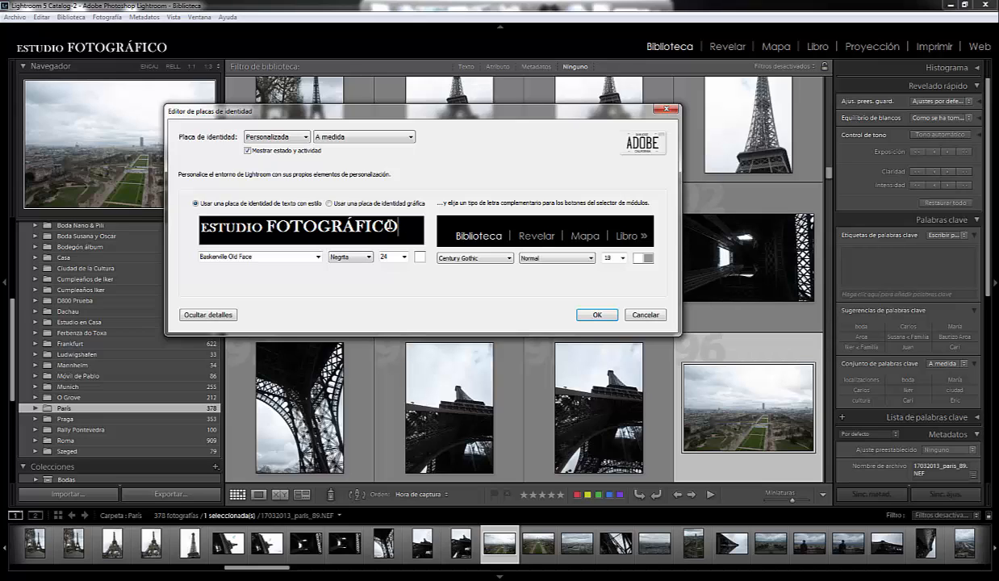
# - Colour the word FOTOGRÁFICO in the plate text with the basic blue (red 0, green 128, blue 255)
pyautogui.moveTo(396, 225); pyautogui.dragTo(296, 253)
pyautogui.moveTo(397, 227); pyautogui.dragTo(267, 227)
pyautogui.click(420, 257)
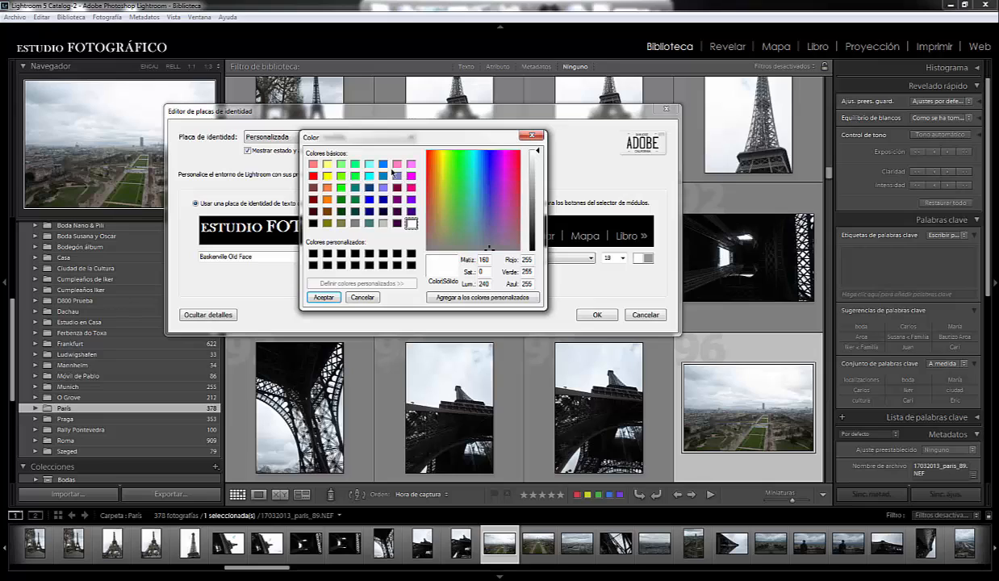
pyautogui.click(384, 164)
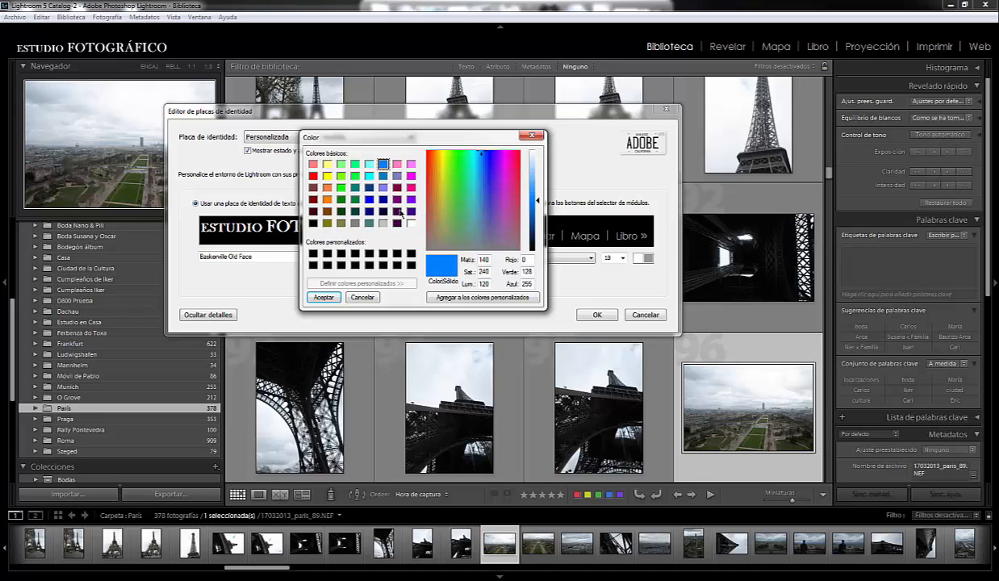
pyautogui.click(324, 298)
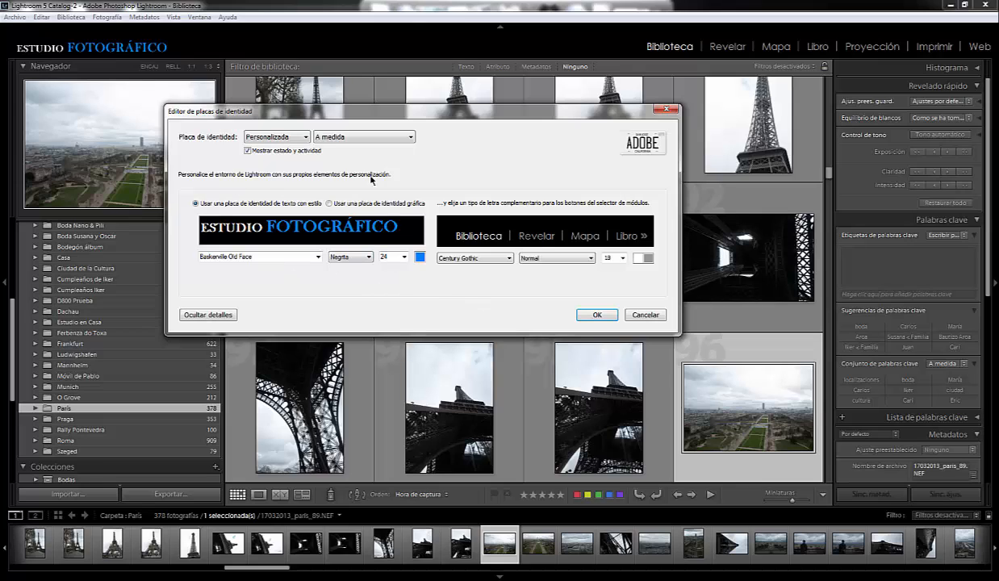
# - Save the text identity plate under the name ESTUDIO and apply it to the workspace
pyautogui.click(411, 138)
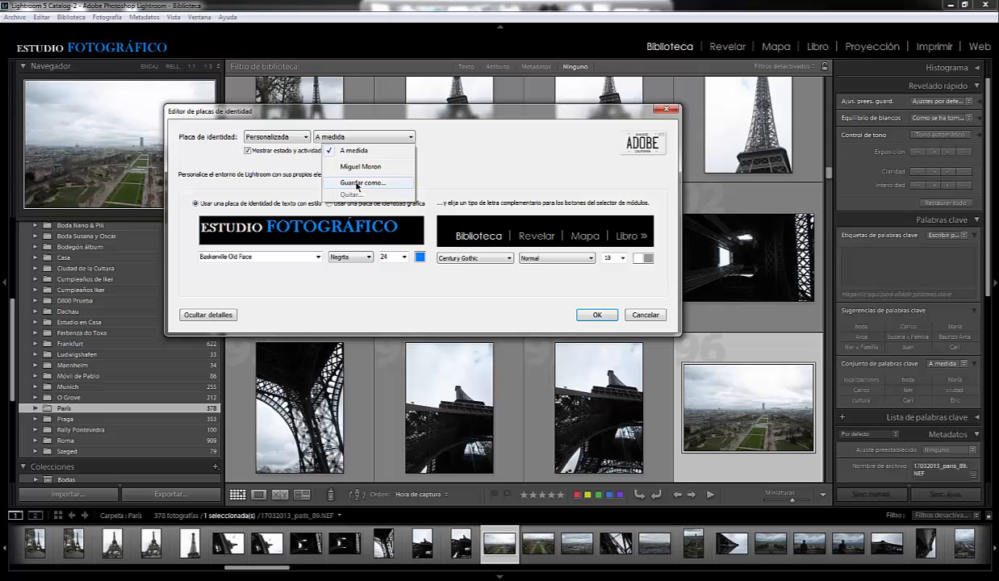
pyautogui.click(360, 184)
pyautogui.click(466, 279)
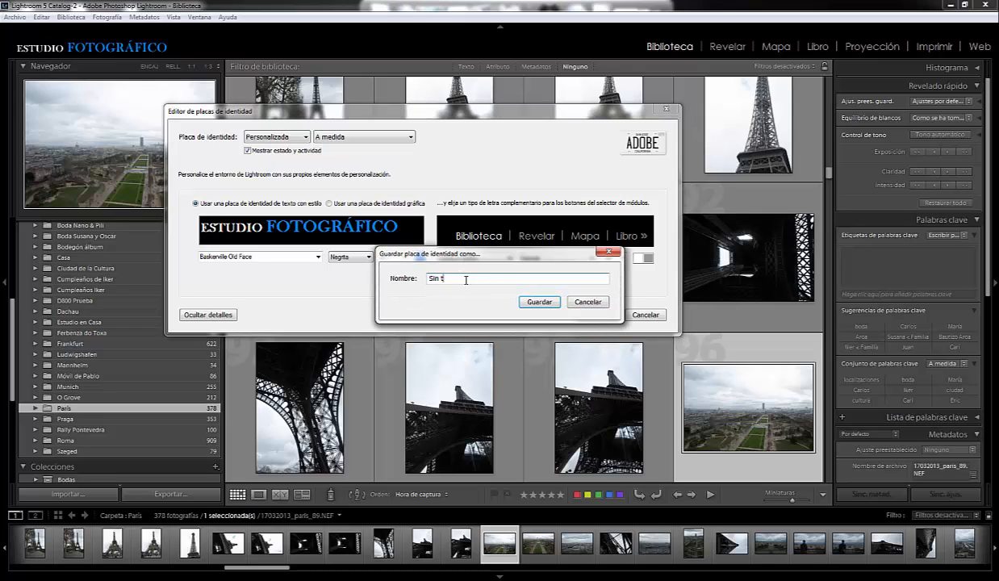
pyautogui.press('BackSpace')
pyautogui.press('BackSpace')
pyautogui.press('BackSpace')
pyautogui.press('BackSpace')
pyautogui.press('BackSpace')
pyautogui.click(538, 303)
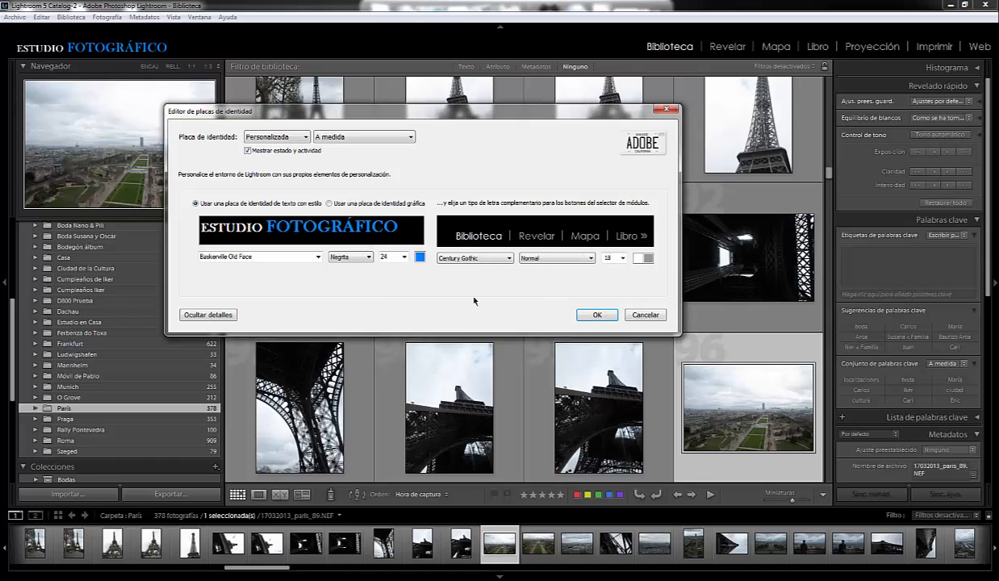
pyautogui.click(598, 315)
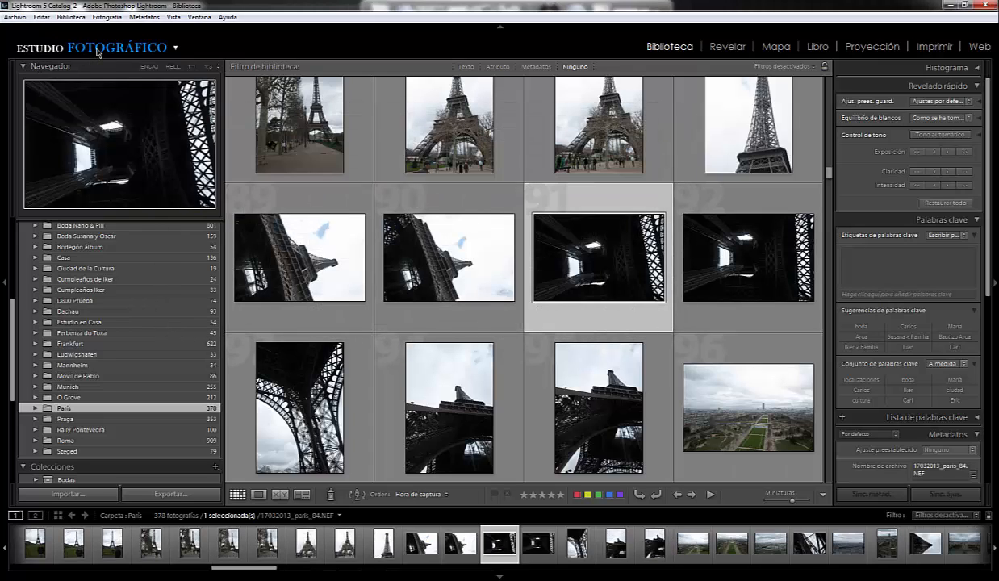
# - Reopen the identity plate setup and switch to the saved graphical plate and back to the saved ESTUDIO plate
pyautogui.click(40, 17)
pyautogui.click(64, 212)
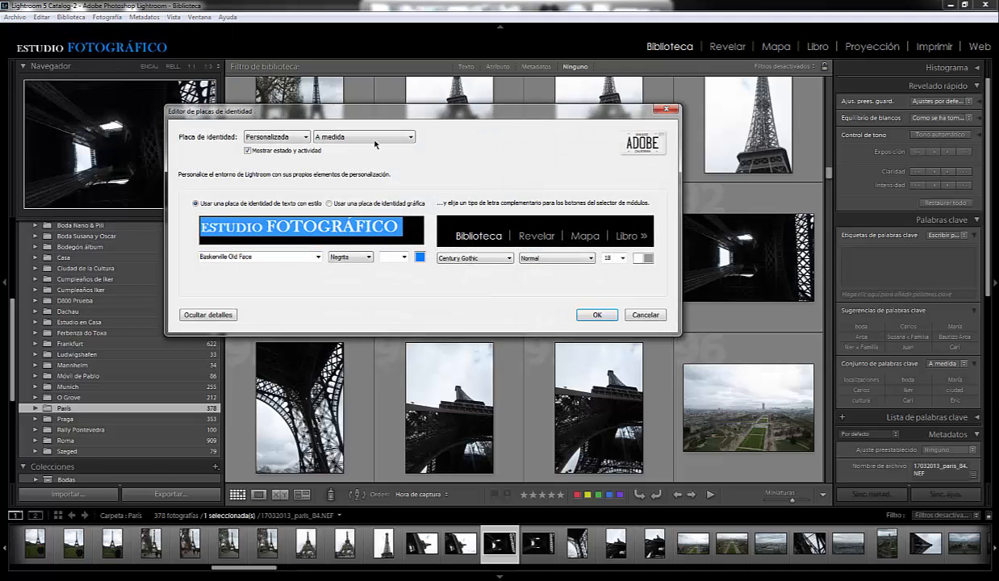
pyautogui.click(381, 139)
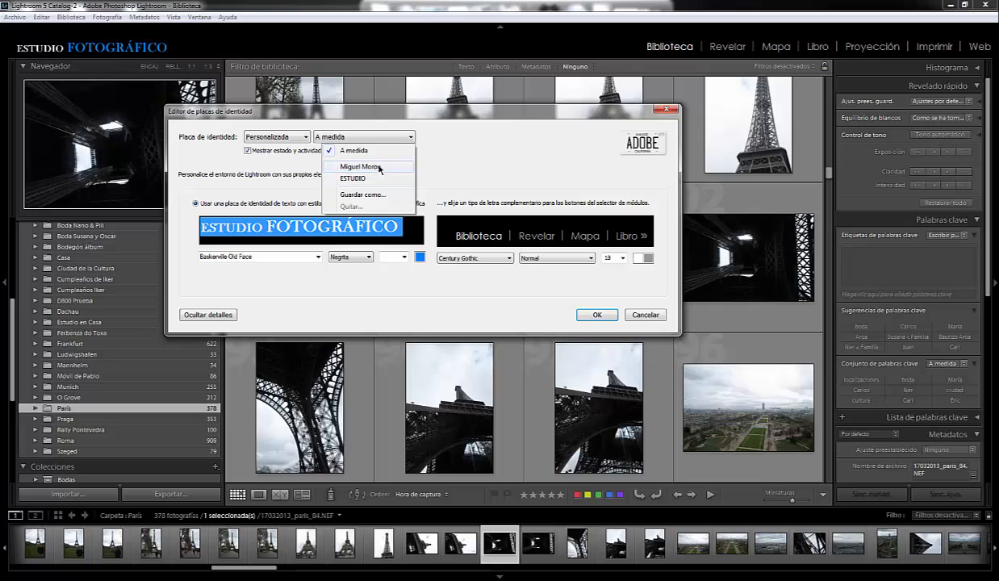
pyautogui.click(359, 166)
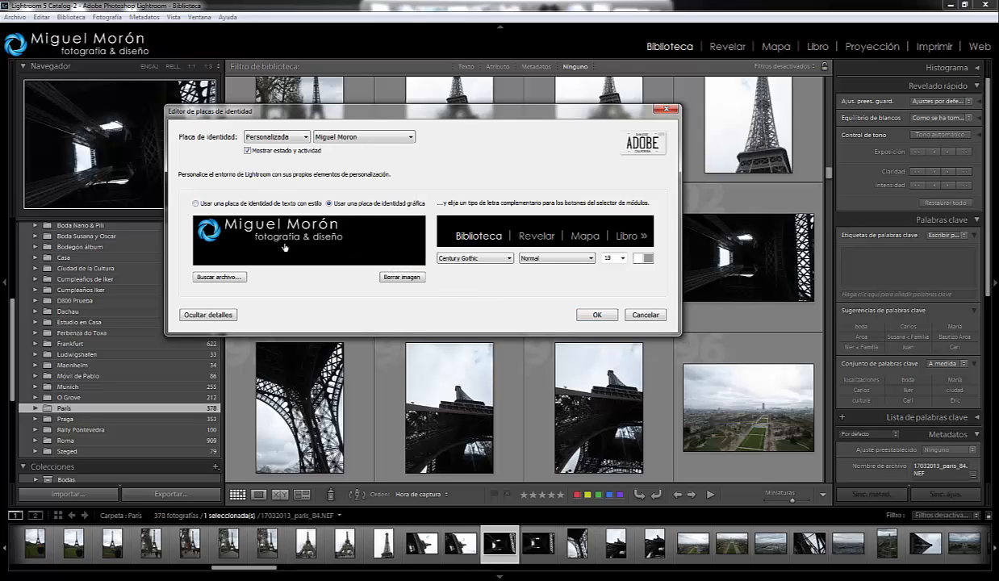
pyautogui.click(411, 139)
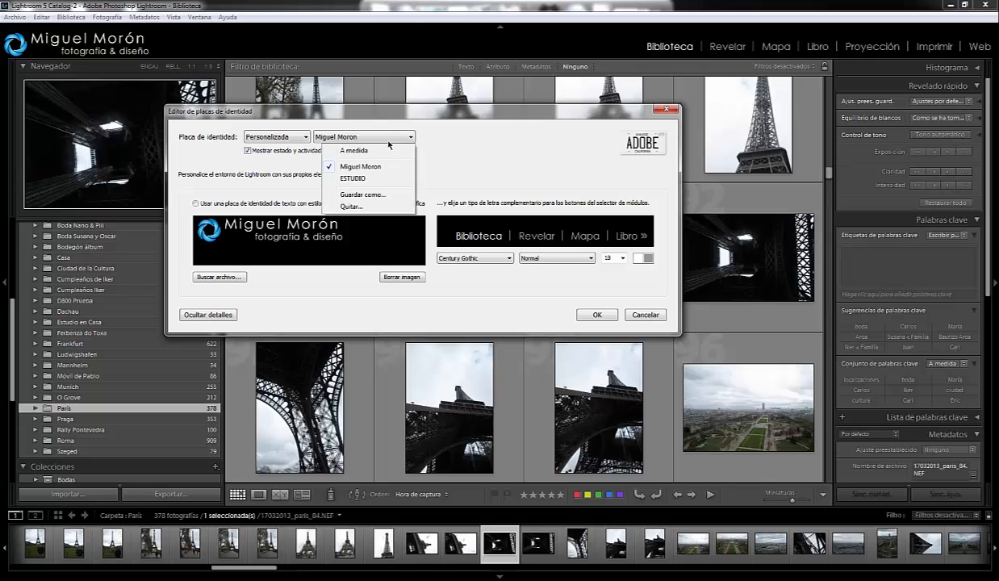
pyautogui.click(360, 179)
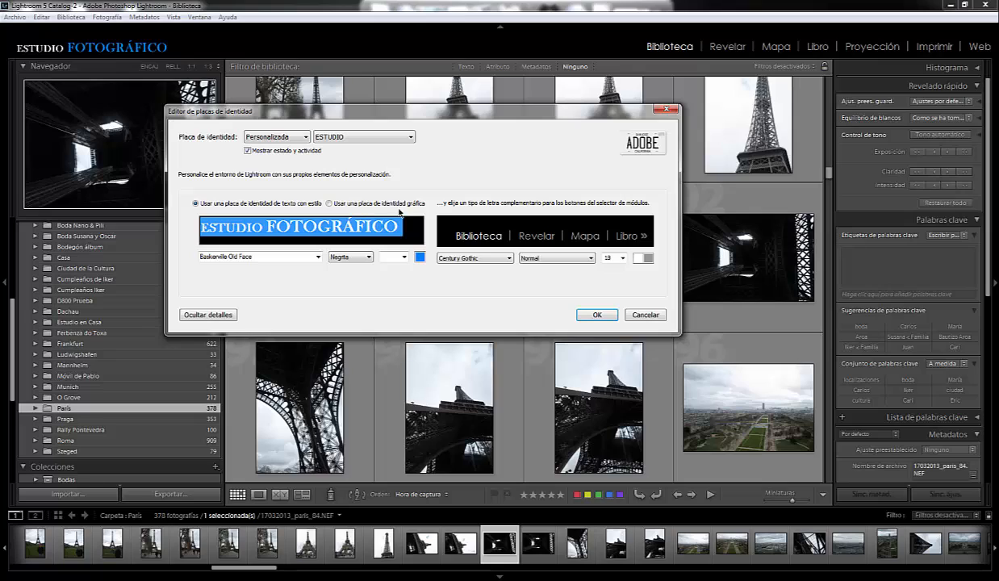
# - Switch to a graphical identity plate and replace its current image with logolightroom.png from the Logo Miguel folder
pyautogui.click(329, 204)
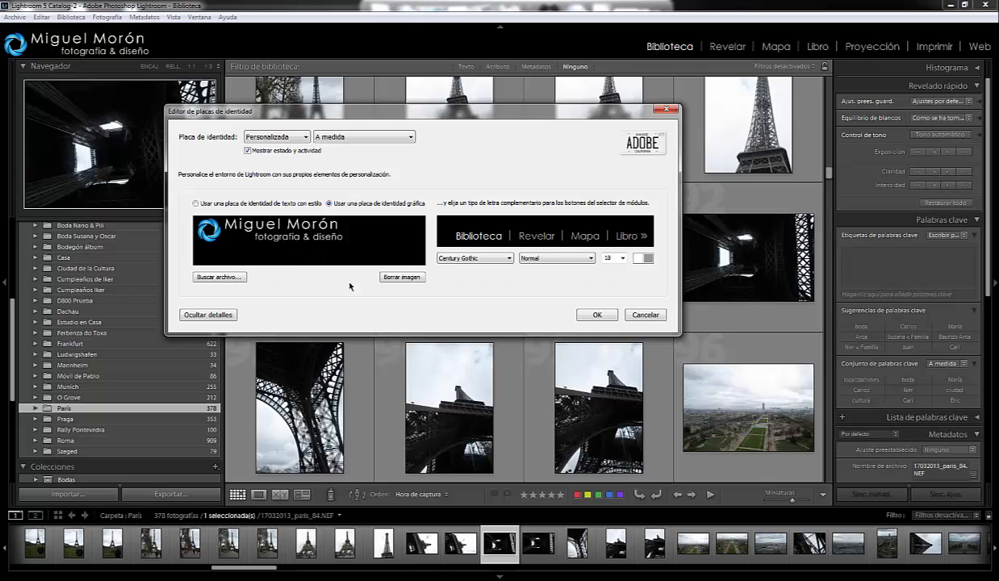
pyautogui.click(403, 277)
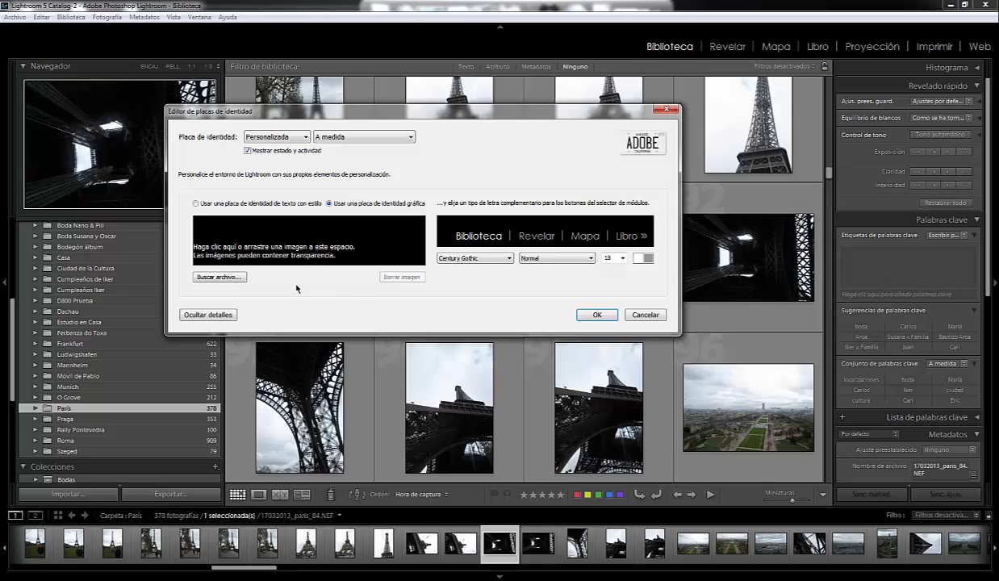
pyautogui.click(218, 277)
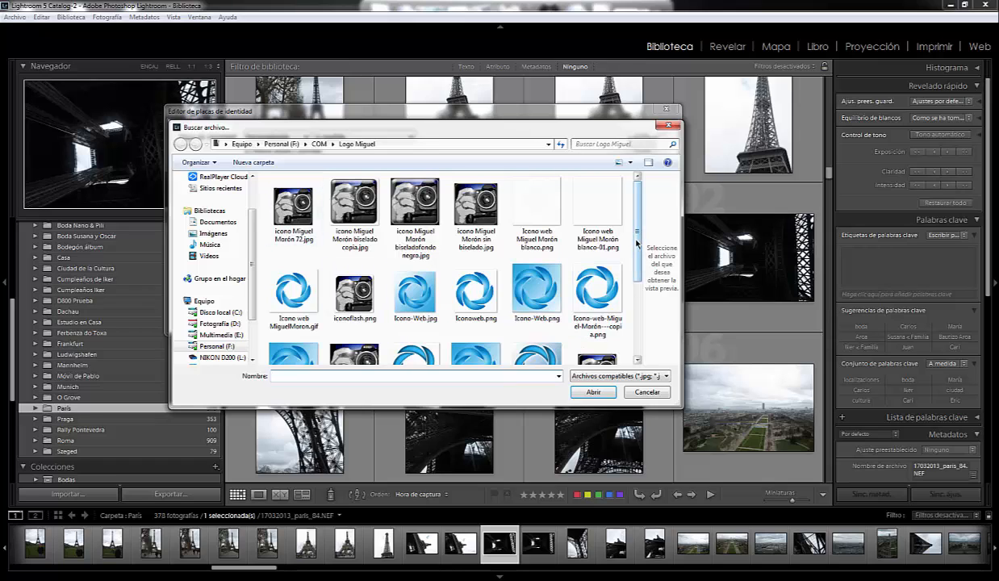
pyautogui.scroll(-3, 636, 242)
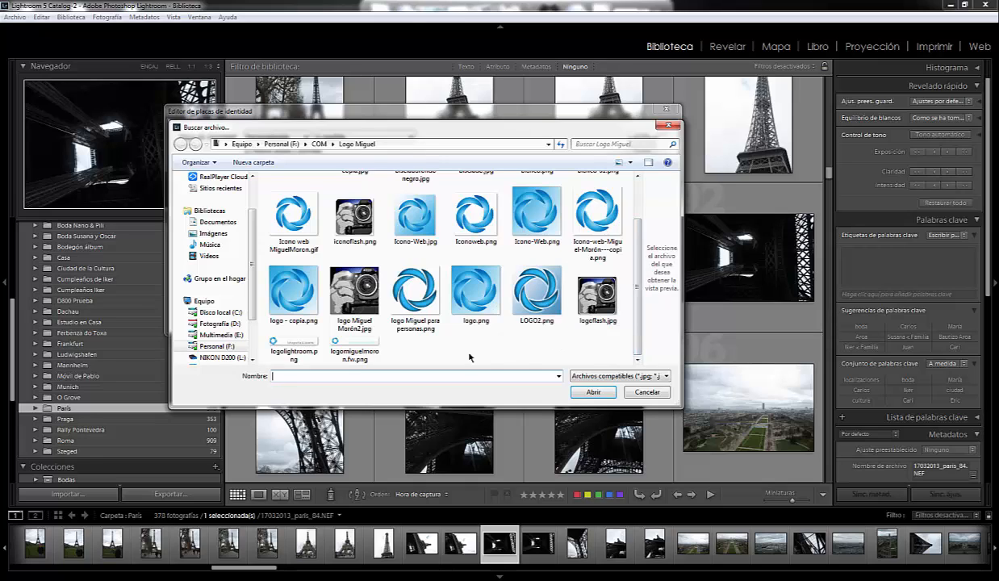
pyautogui.click(295, 349)
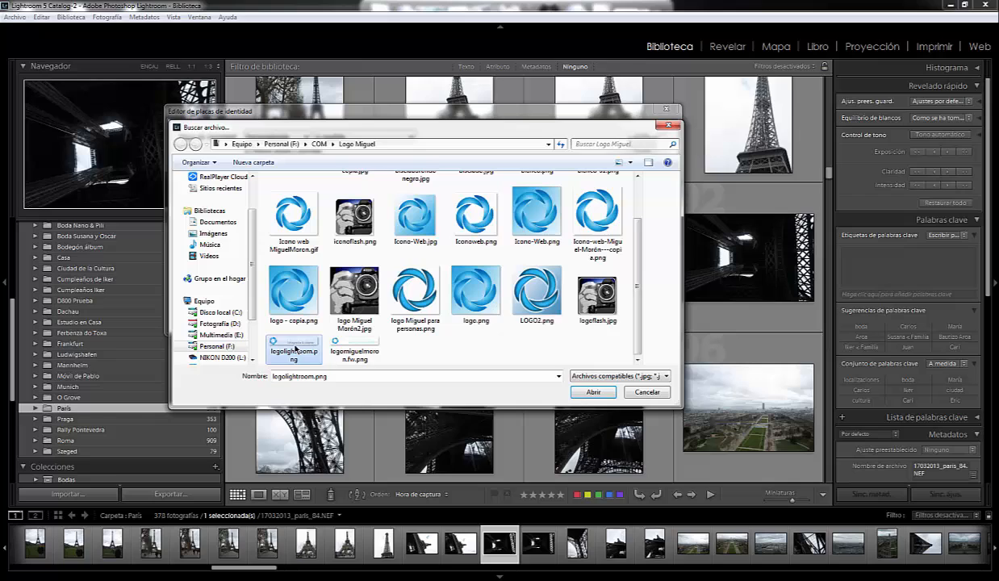
pyautogui.click(594, 393)
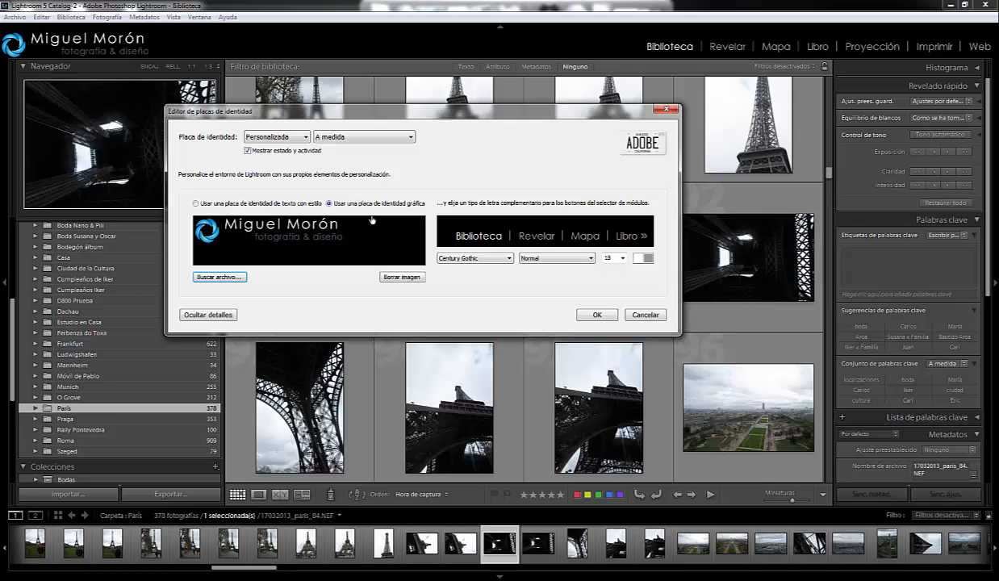
pyautogui.click(411, 139)
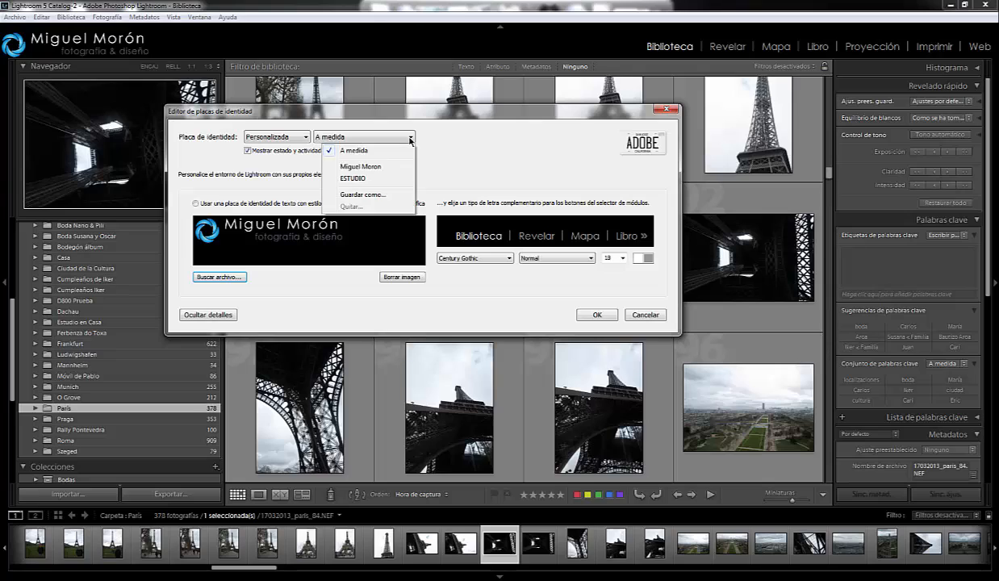
pyautogui.click(350, 195)
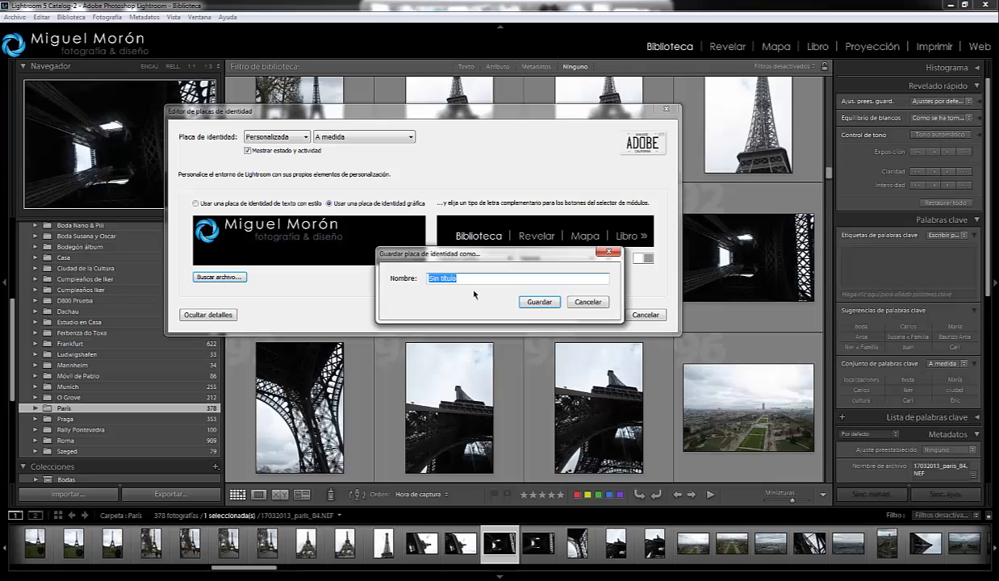
pyautogui.click(587, 303)
pyautogui.click(349, 137)
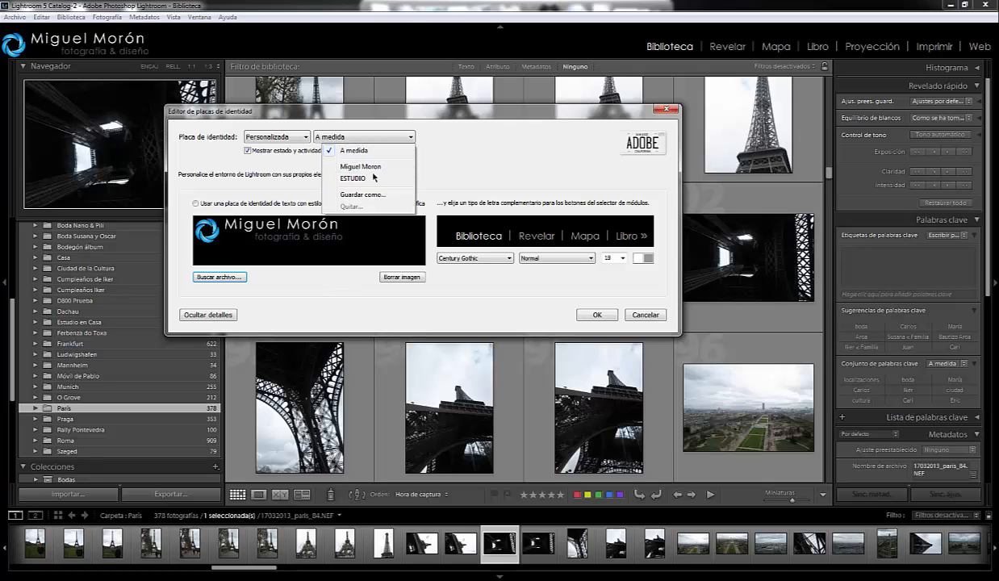
pyautogui.click(310, 275)
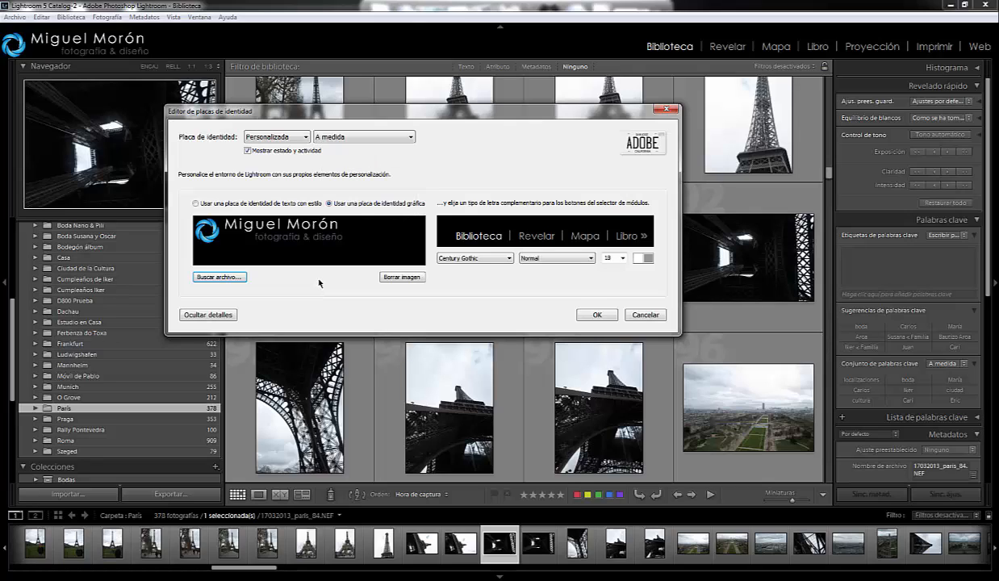
# - Confirm the graphical identity plate and apply it to the workspace
pyautogui.click(598, 315)
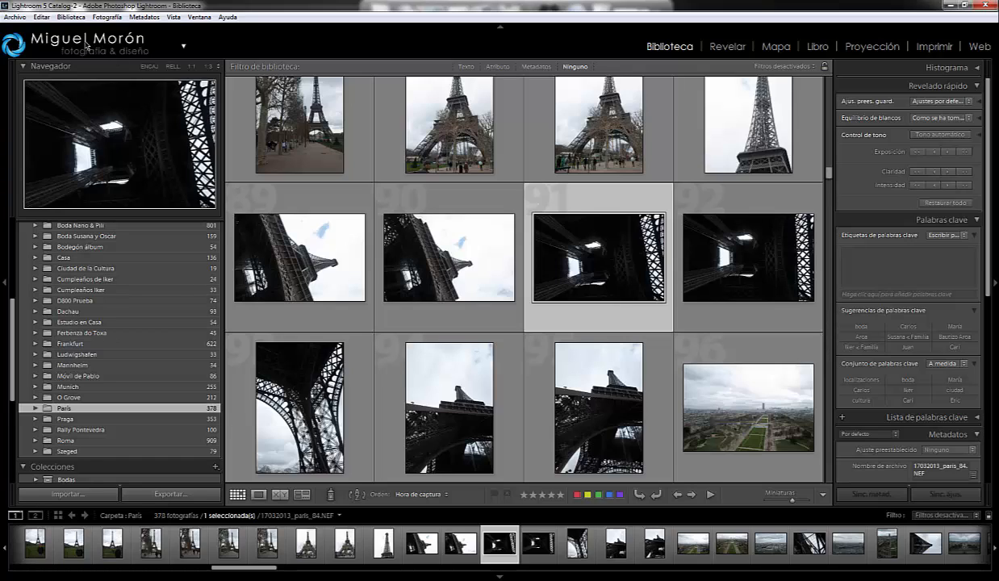
pyautogui.click(42, 17)
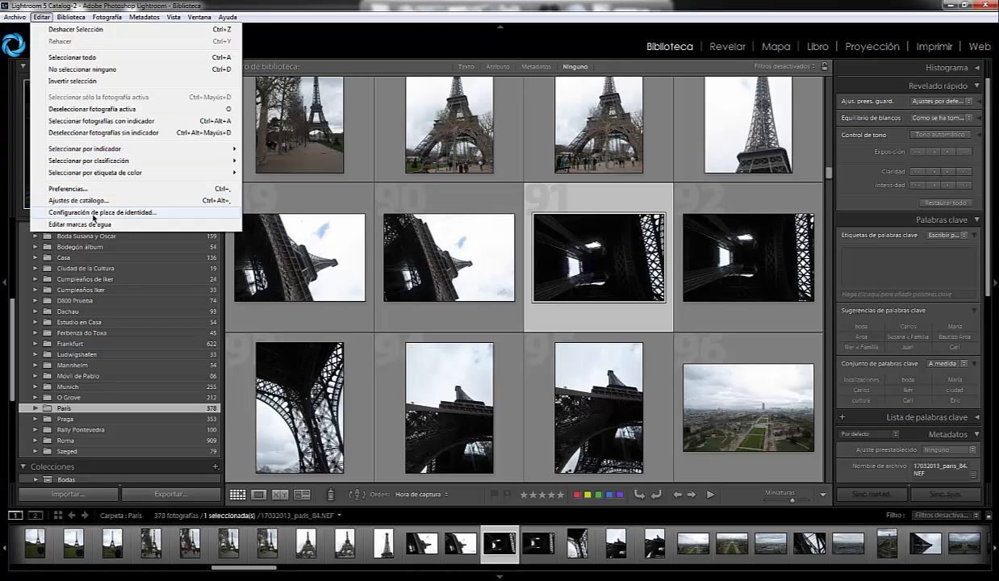
pyautogui.click(40, 17)
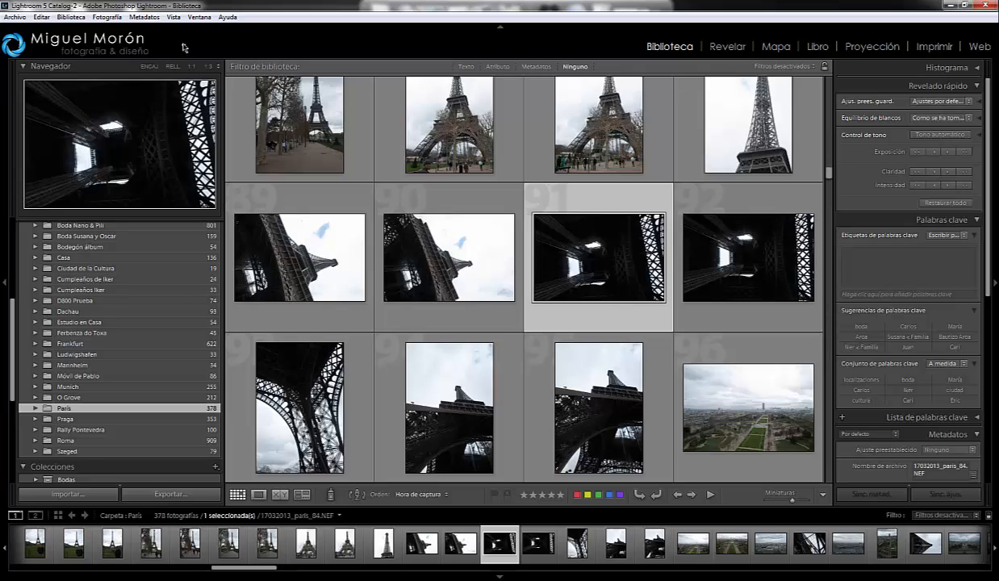
# - Reopen the identity plate editor from the plate itself, try Comfortaa for the module buttons and settle on Comic Sans MS in Normal style
pyautogui.click(118, 46)
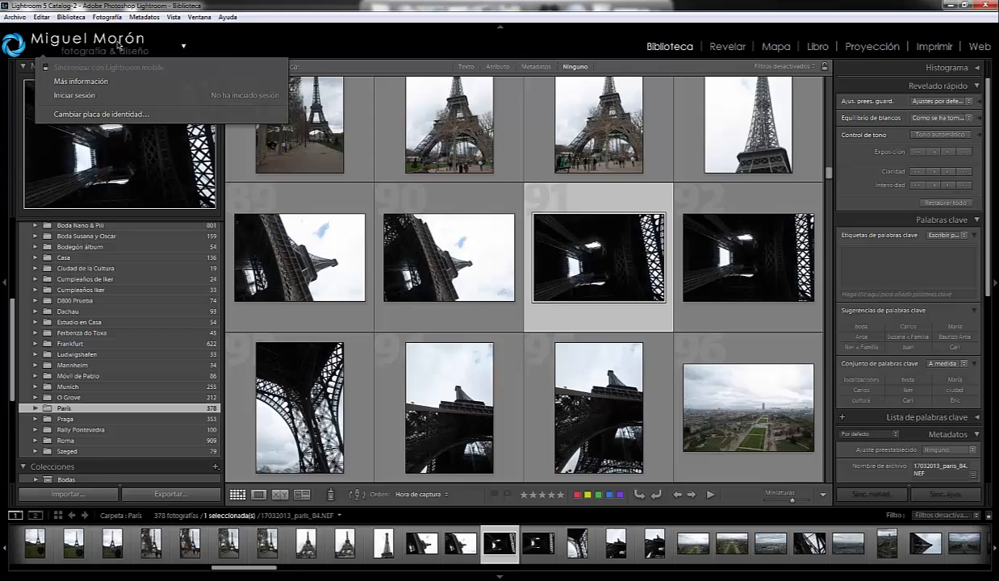
pyautogui.click(84, 115)
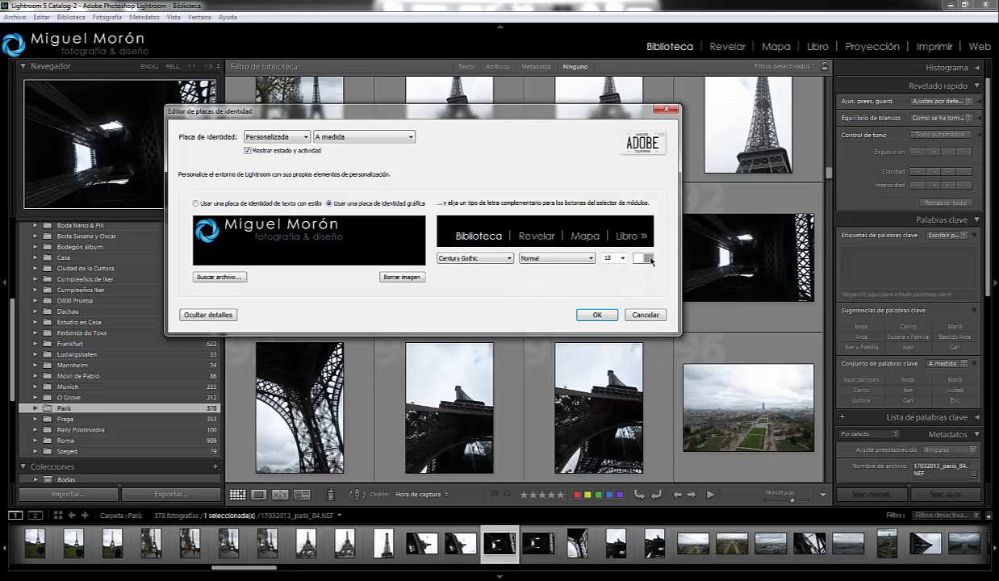
pyautogui.click(509, 258)
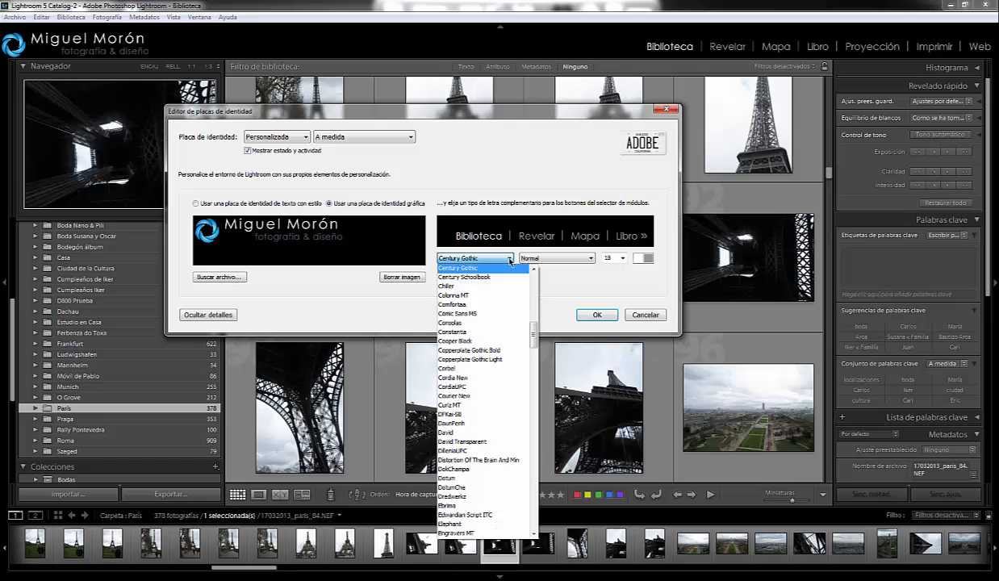
pyautogui.click(457, 305)
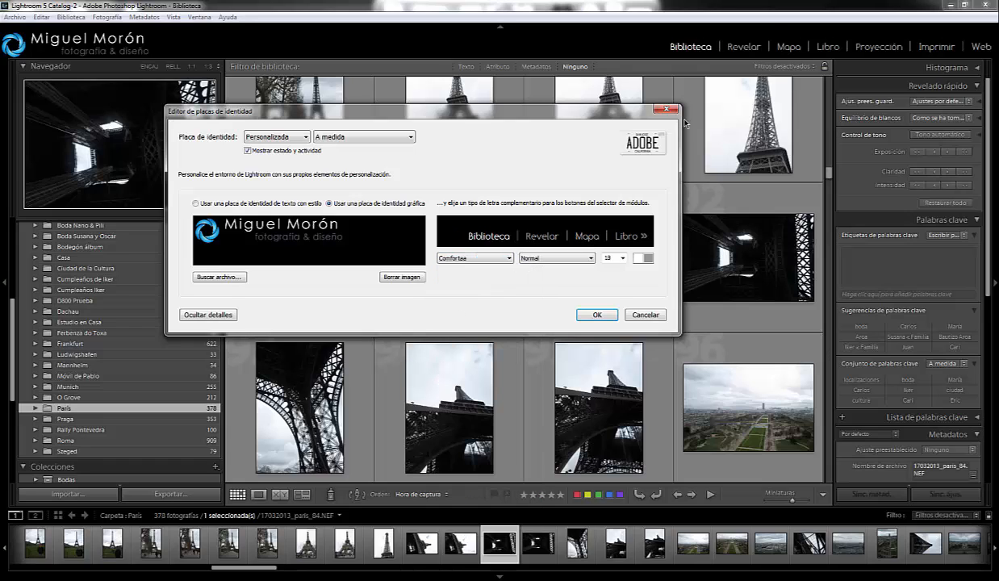
pyautogui.click(509, 258)
pyautogui.click(474, 277)
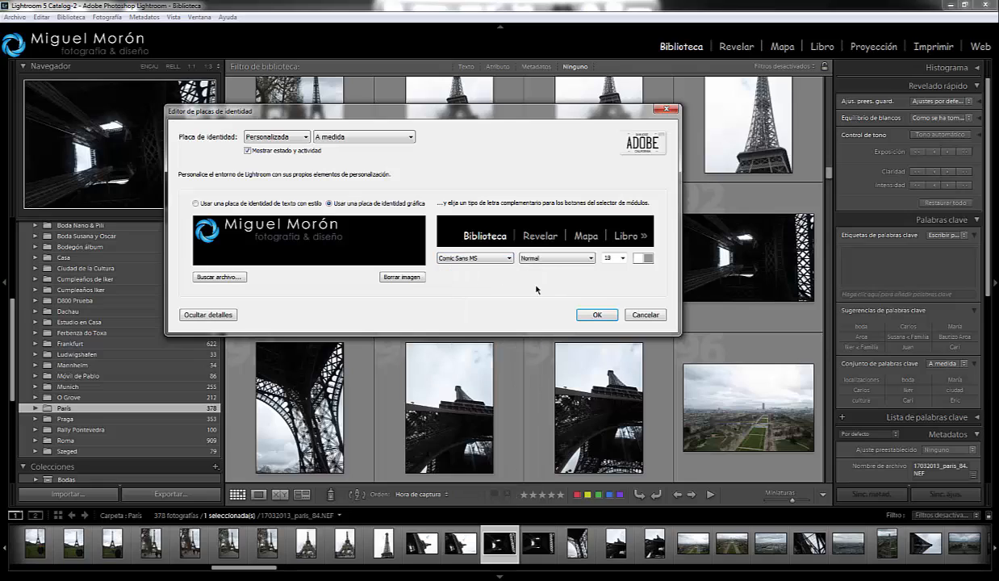
pyautogui.click(592, 259)
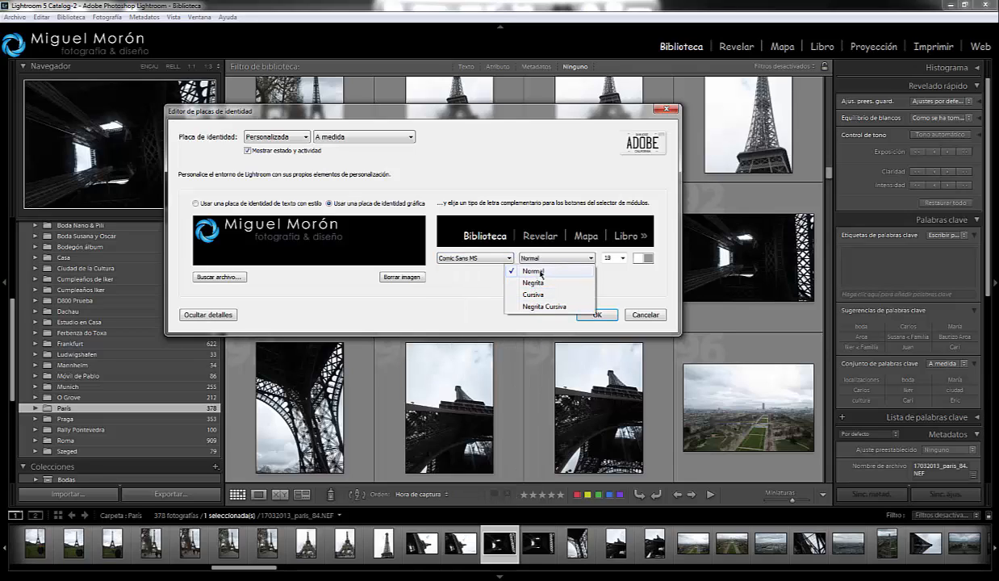
pyautogui.click(573, 257)
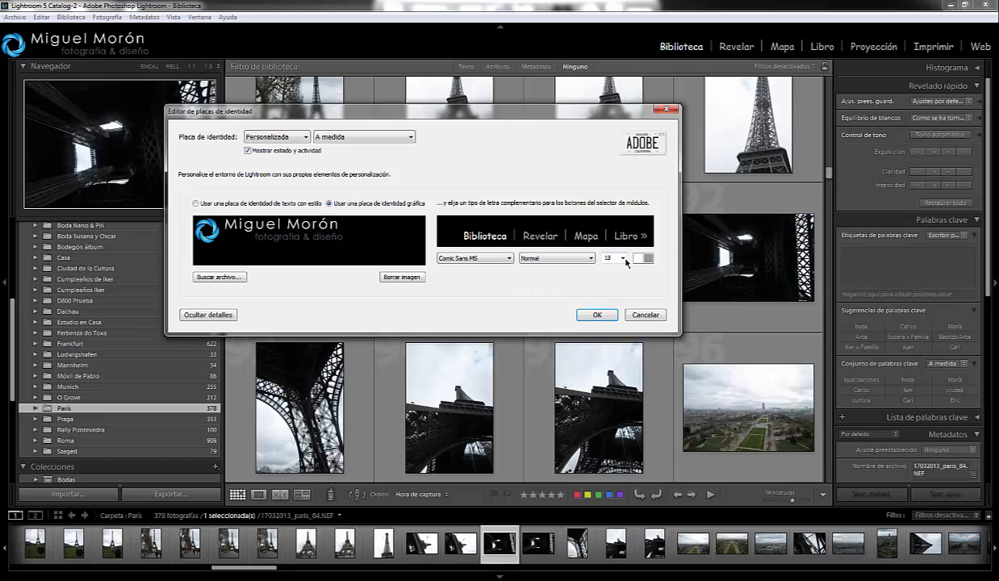